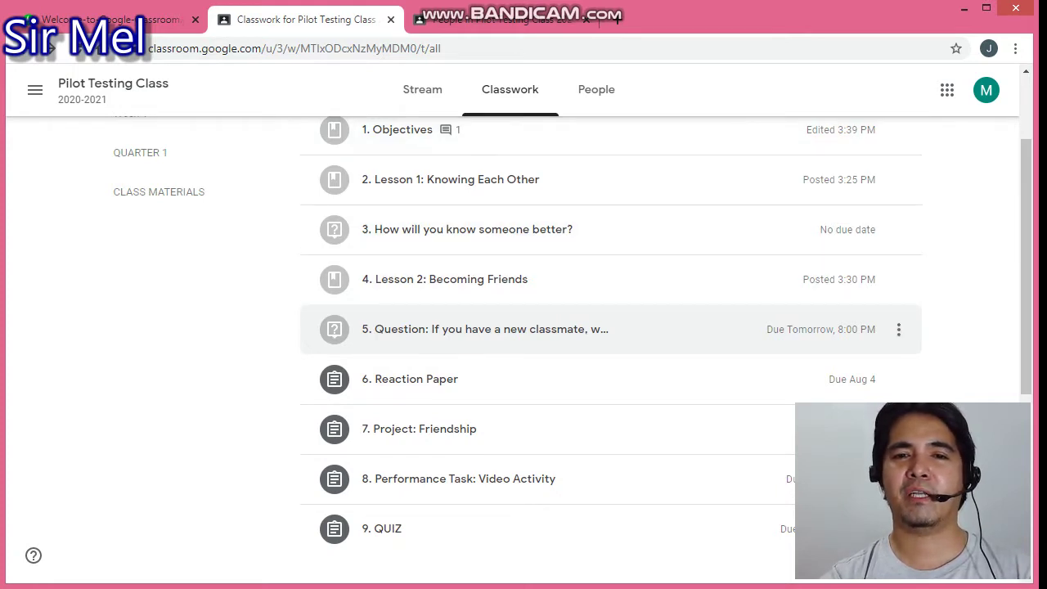
# Open the full assignment page of "6. Reaction Paper" from the classwork list
pyautogui.scroll(-1, 572, 331)
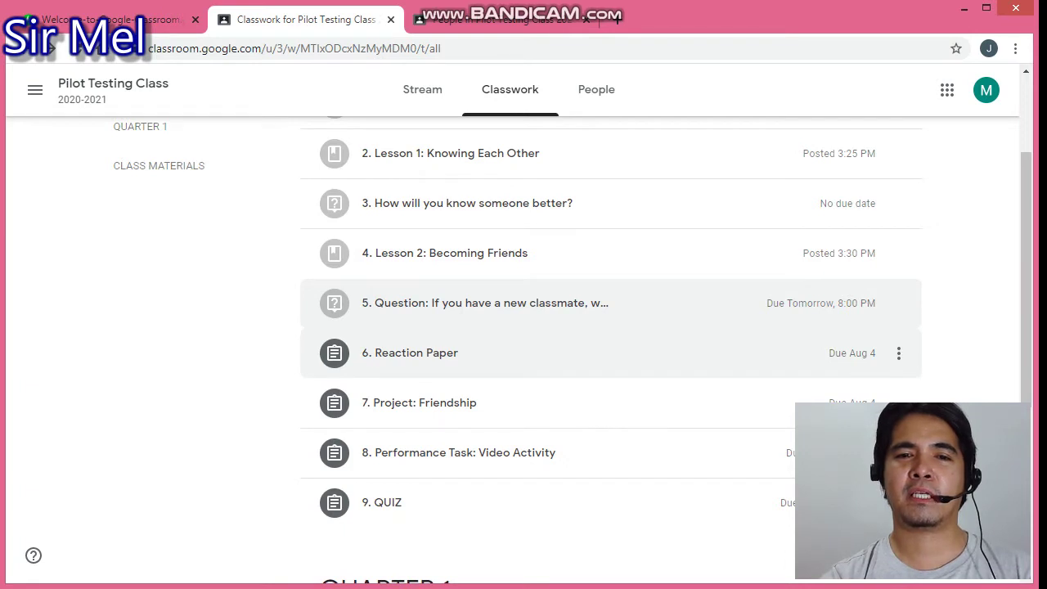
pyautogui.click(572, 353)
pyautogui.scroll(-1, 572, 353)
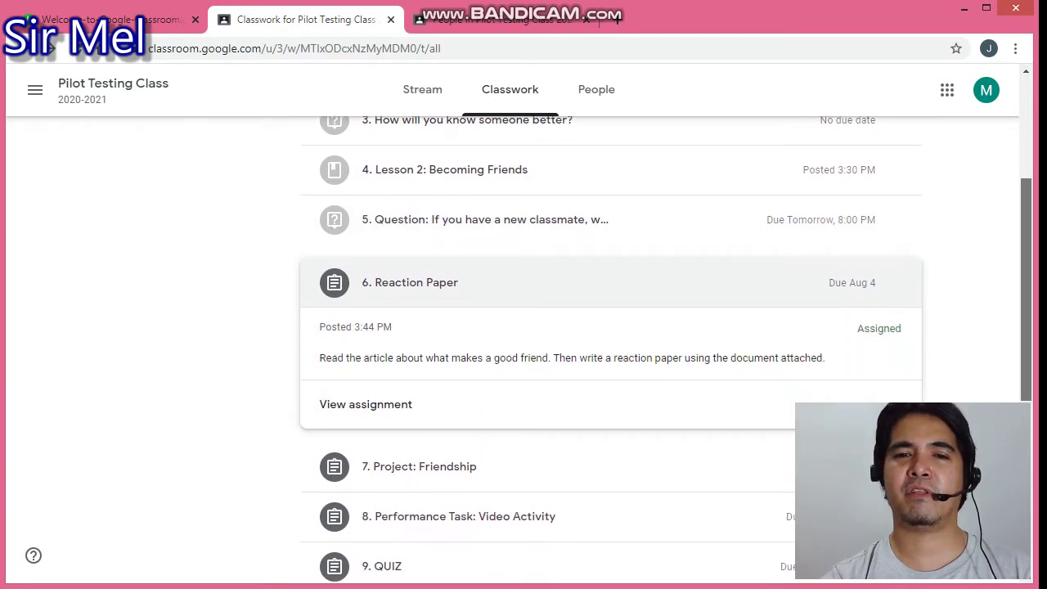
pyautogui.scroll(-1, 572, 352)
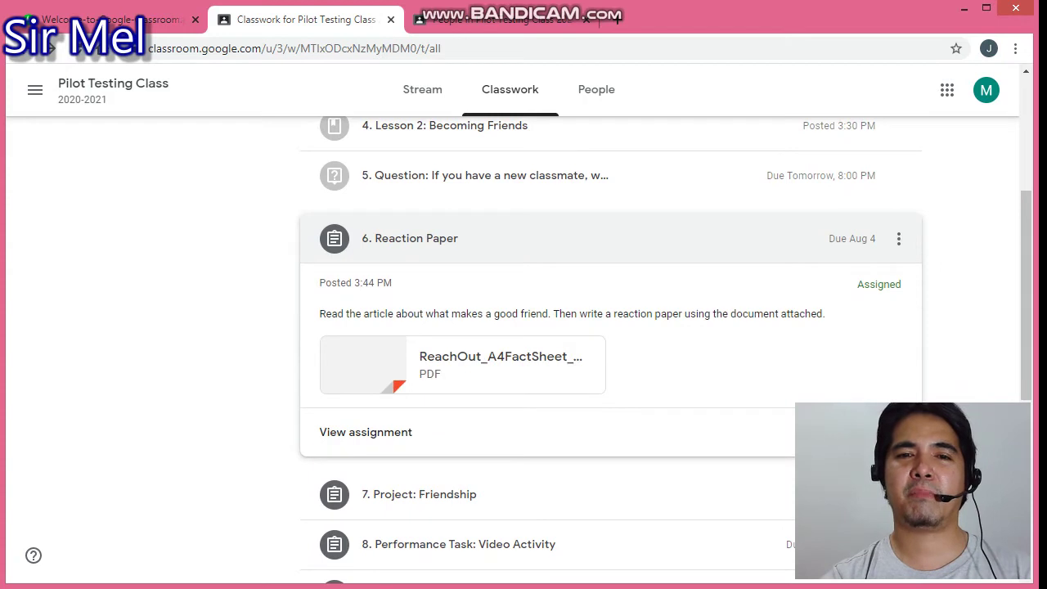
pyautogui.click(365, 431)
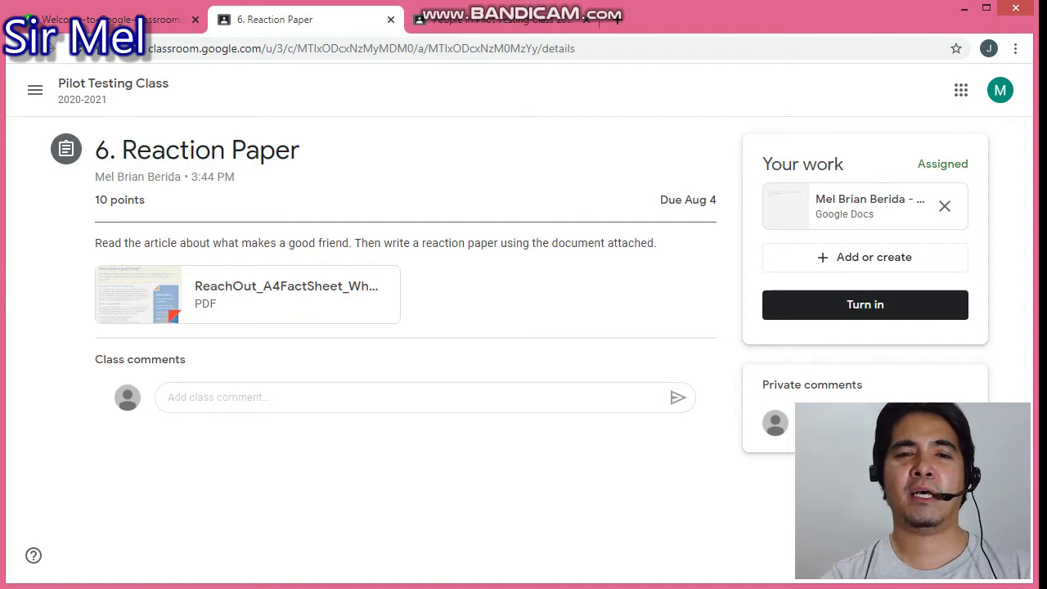
# Look through the attached fact sheet PDF "ReachOut_A4FactSheet_WhatMakesAGoodFriend.pdf" and close it
pyautogui.click(278, 303)
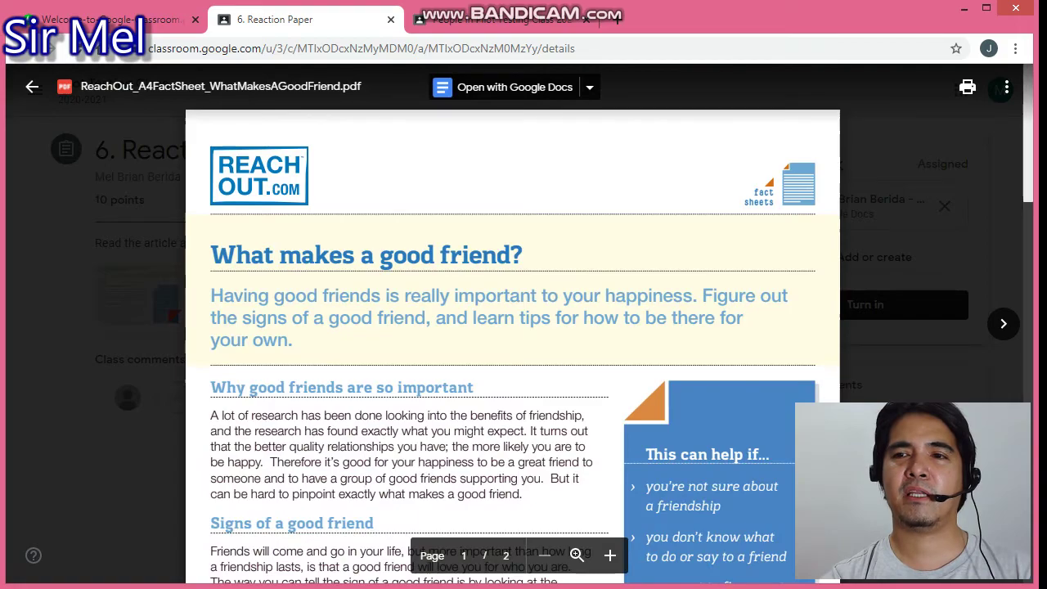
pyautogui.scroll(-10, 511, 327)
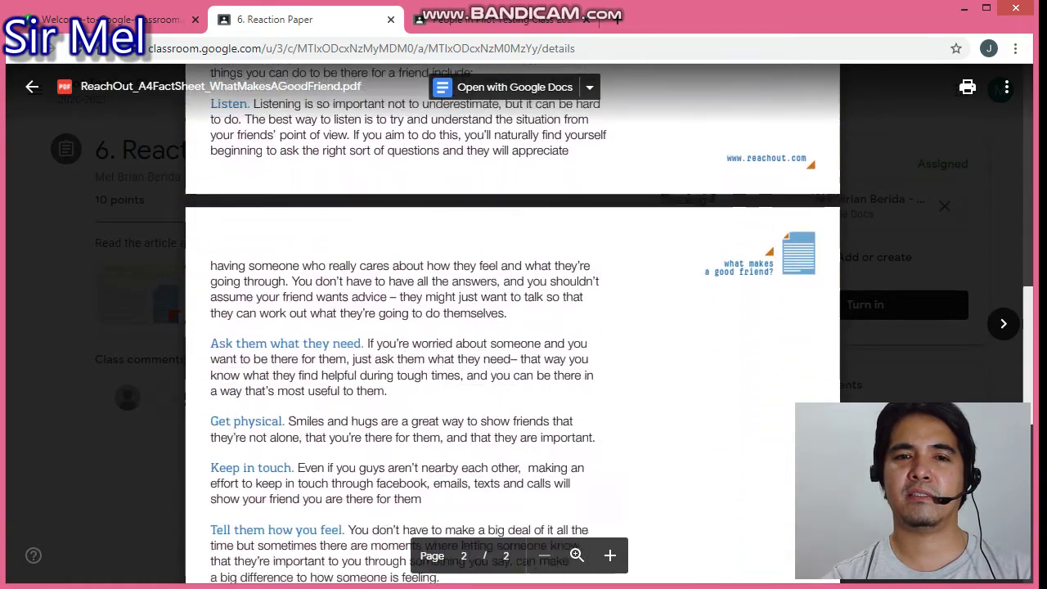
pyautogui.scroll(10, 512, 327)
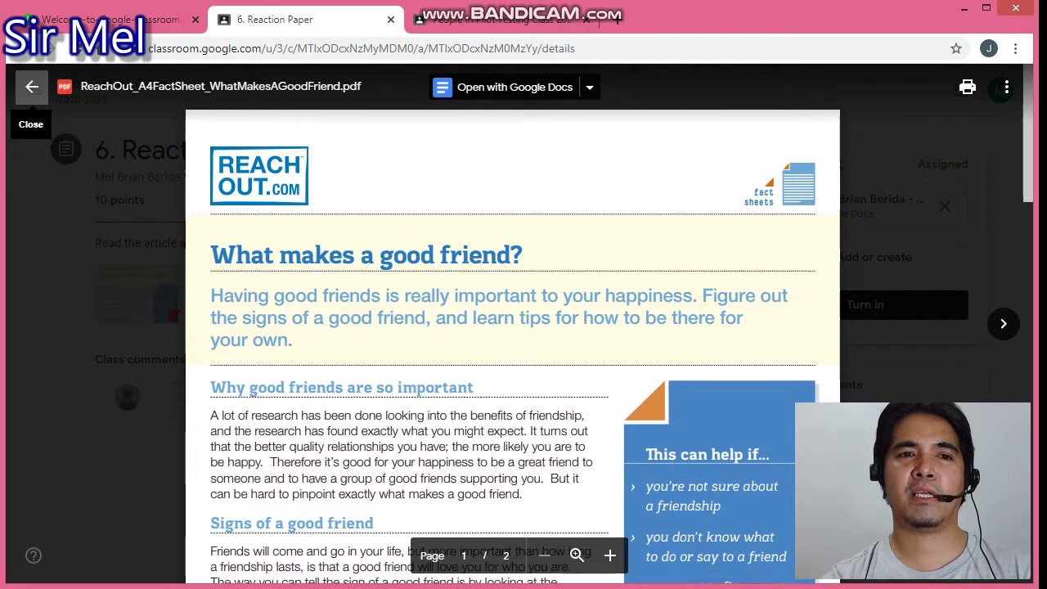
pyautogui.click(32, 85)
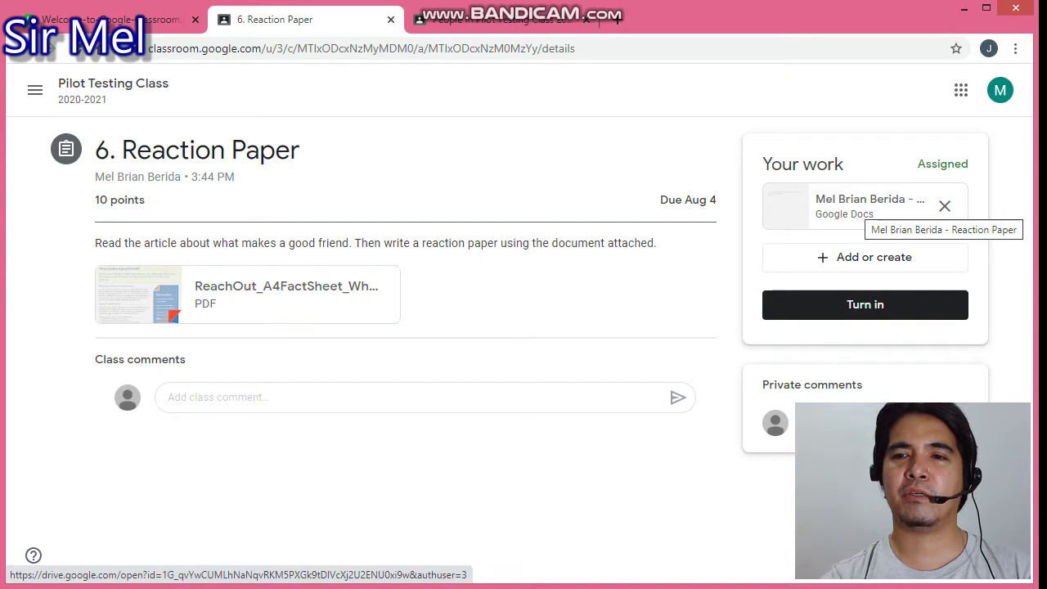
# Open the attached Reaction Paper document and write "Dkjklj asfj asfd askldj as aslkda sdsa" below the "Start here" arrow
pyautogui.click(869, 205)
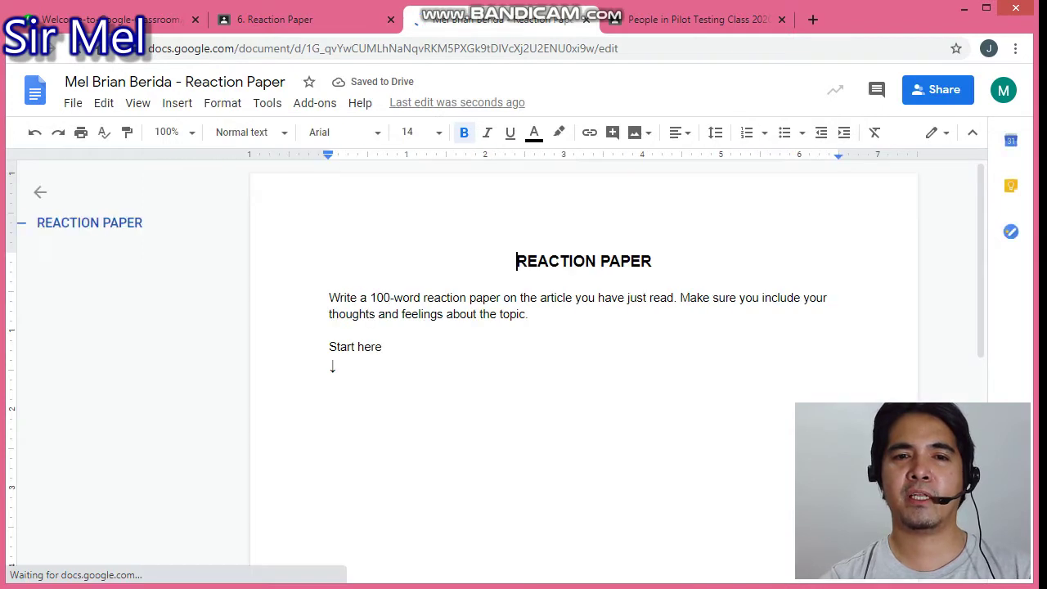
pyautogui.scroll(-1, 583, 368)
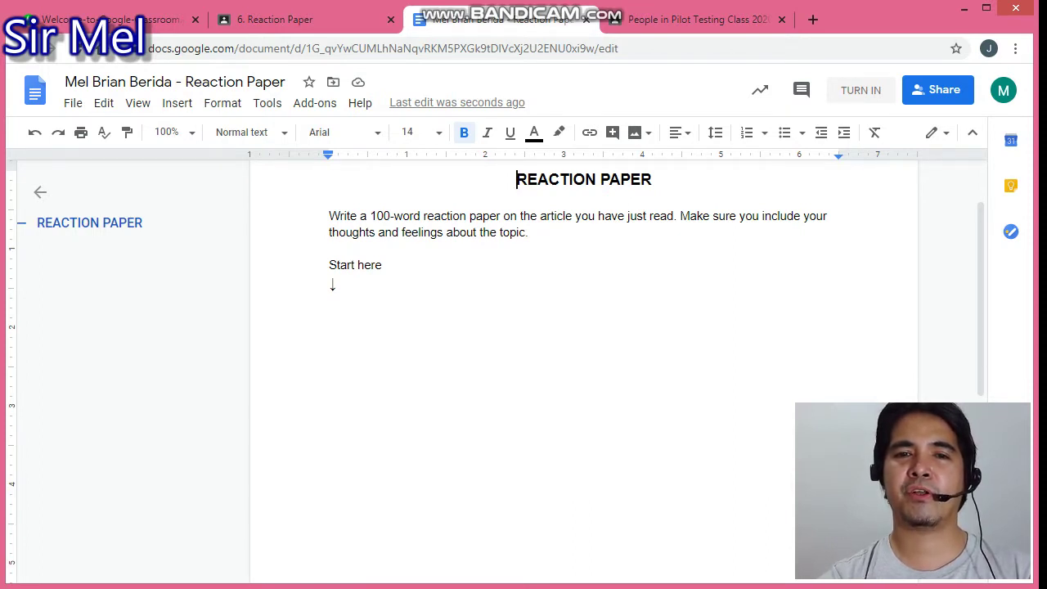
pyautogui.click(330, 318)
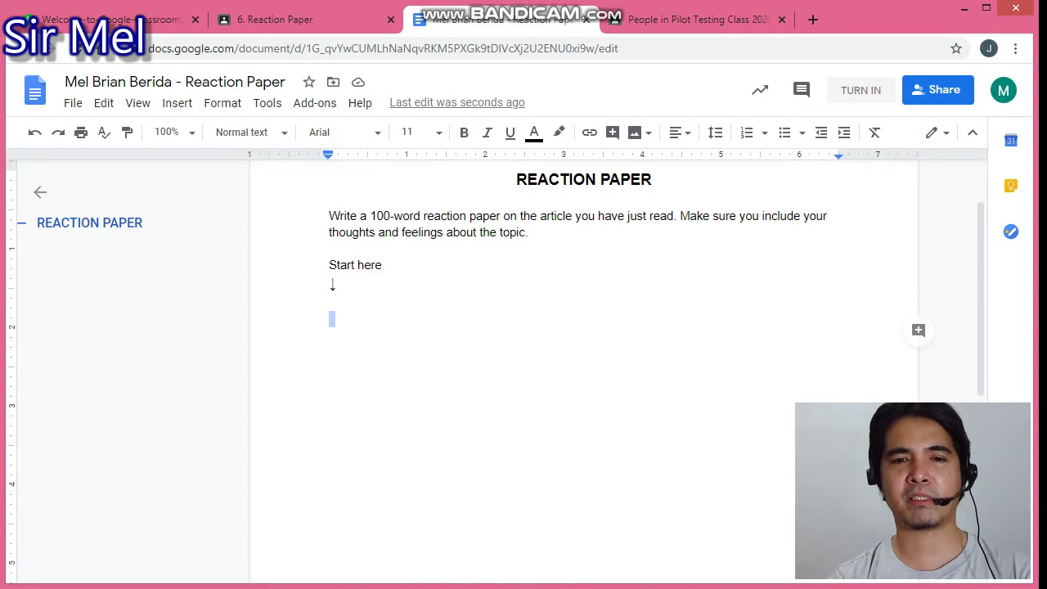
pyautogui.write('dkjklj asfj as')
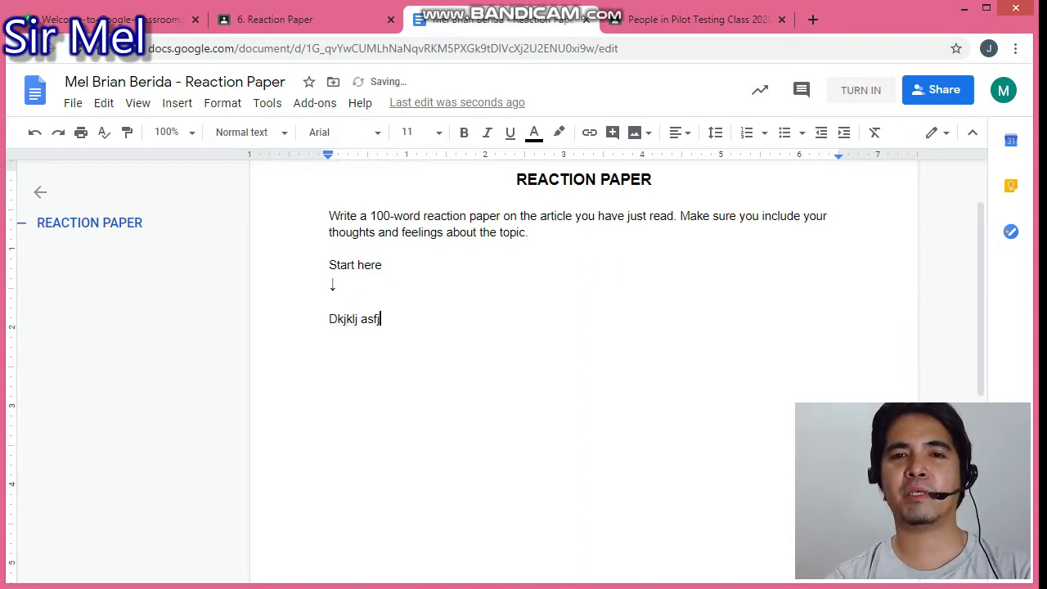
pyautogui.write('fd askldj as ')
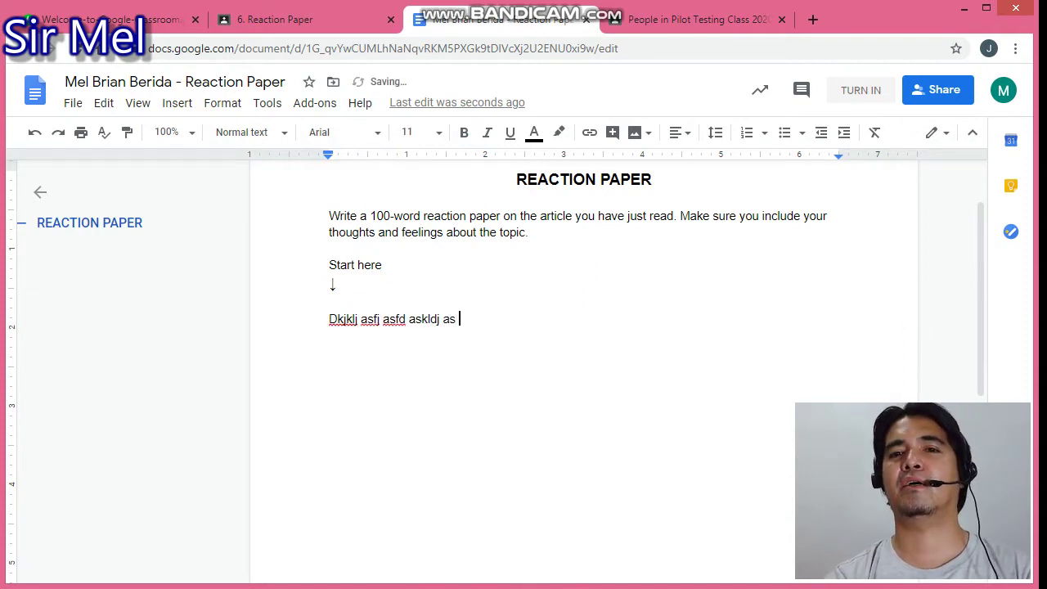
pyautogui.write('aslkda sdsa')
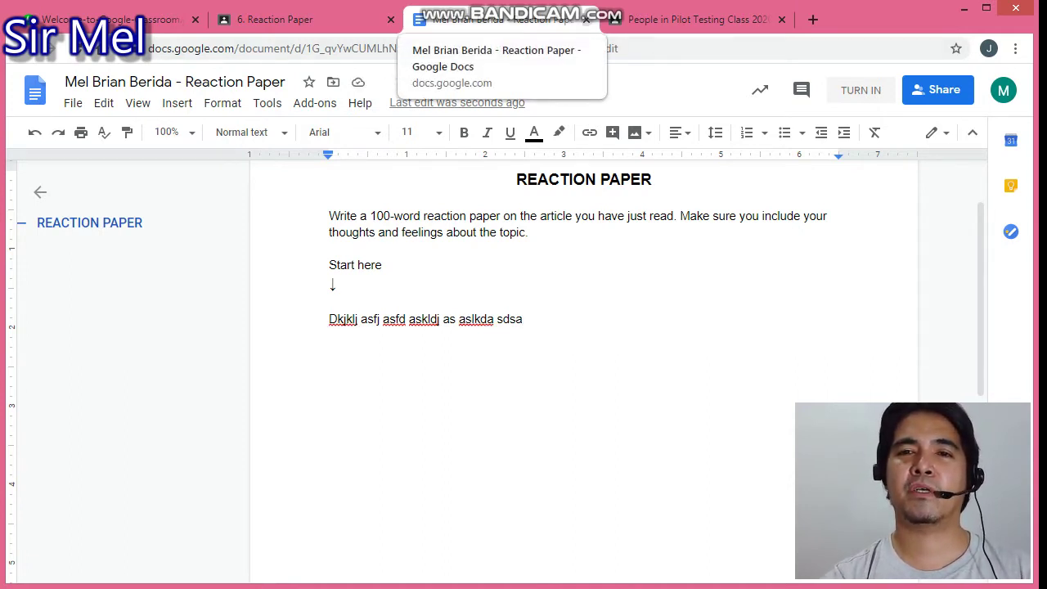
# Close the Reaction Paper document and turn in the work for the assignment
pyautogui.click(585, 19)
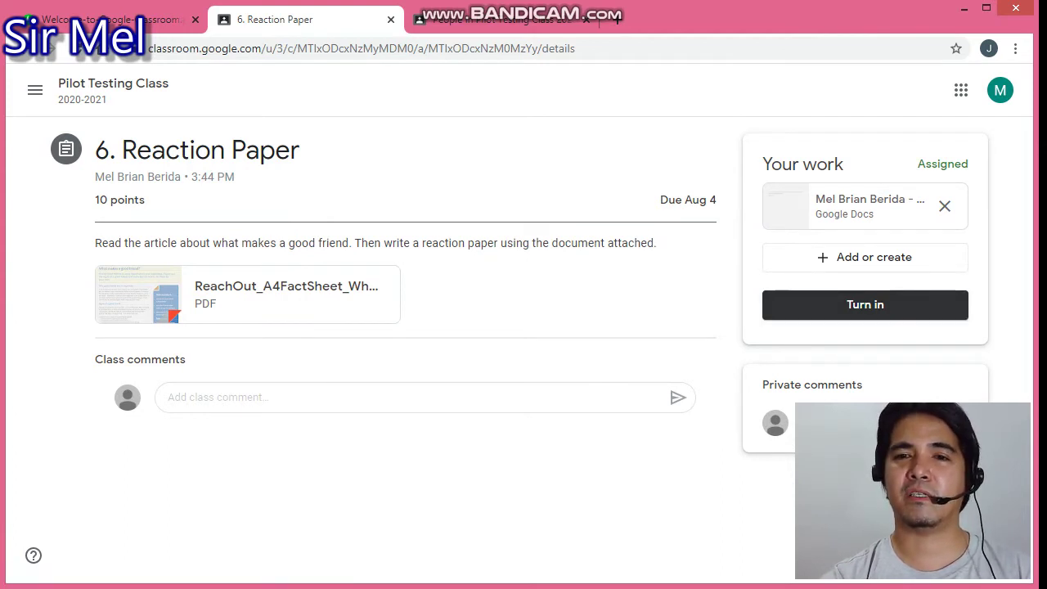
pyautogui.click(865, 305)
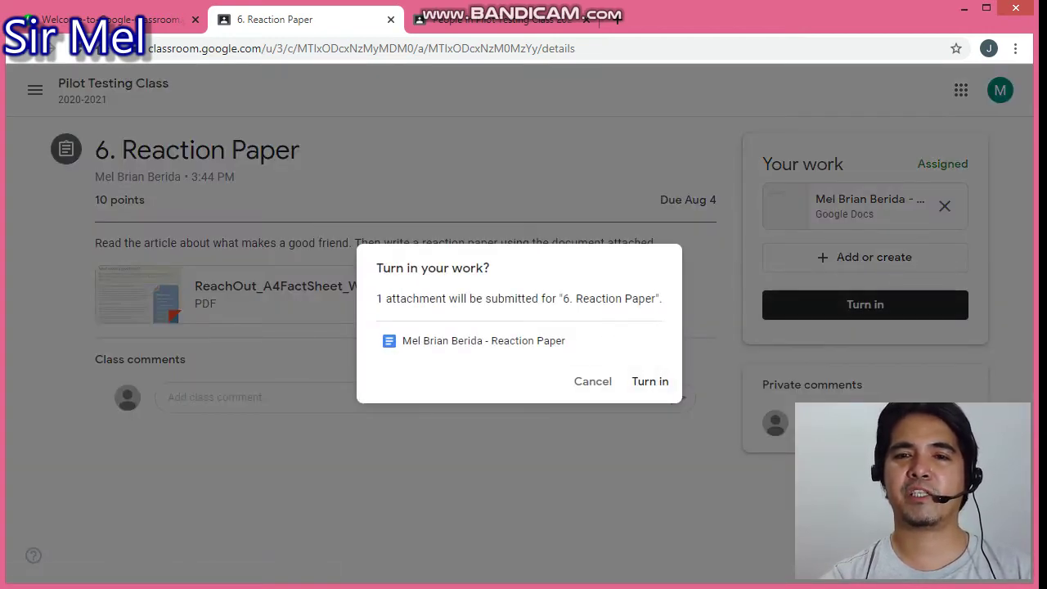
pyautogui.click(650, 381)
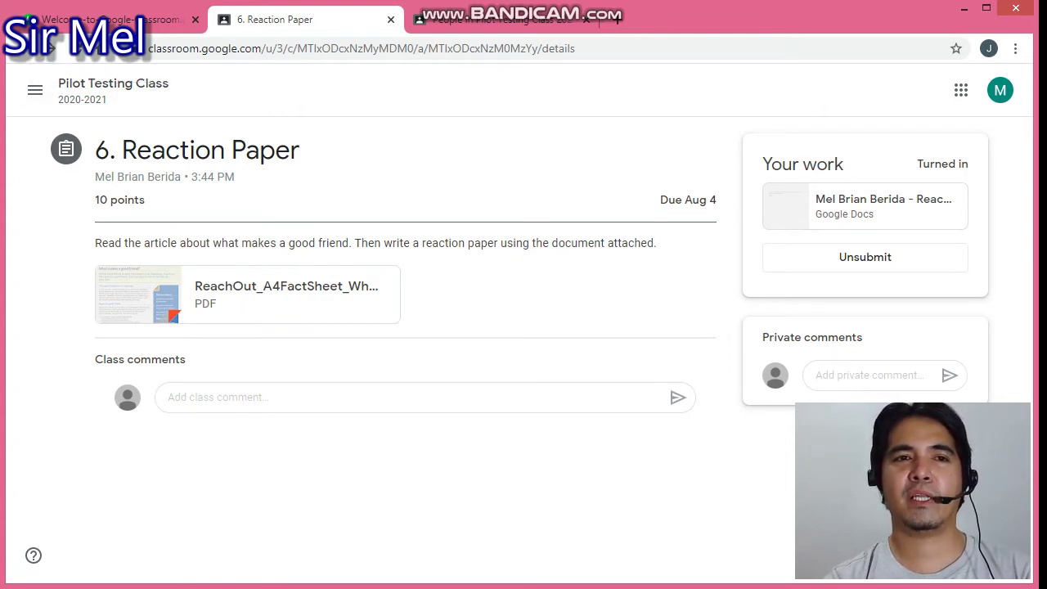
# Return to the classwork list and open the full assignment page of "7. Project: Friendship"
pyautogui.hotkey('alt', 'Left')
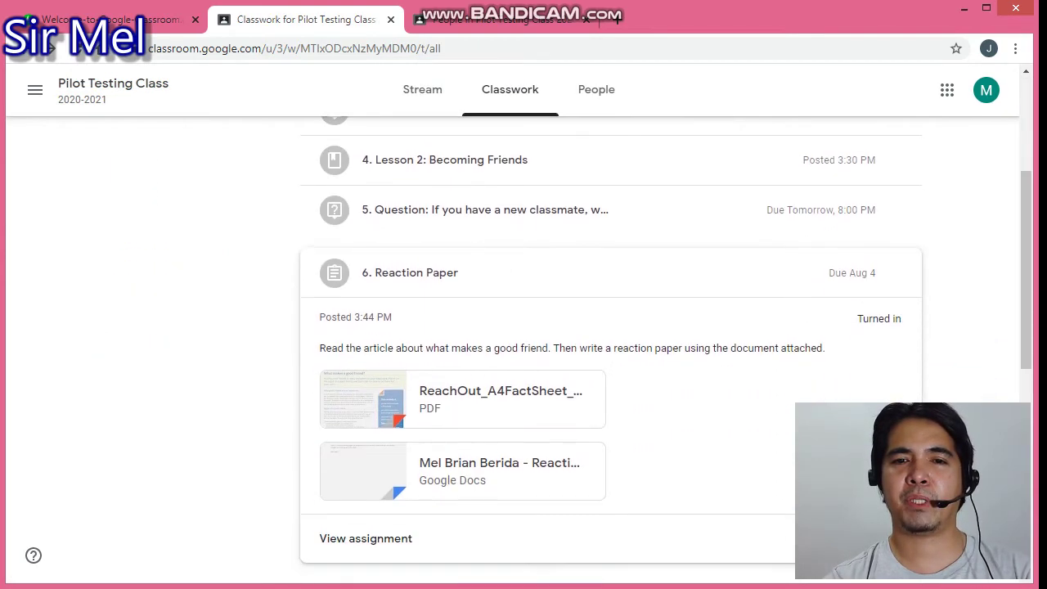
pyautogui.scroll(-3, 613, 355)
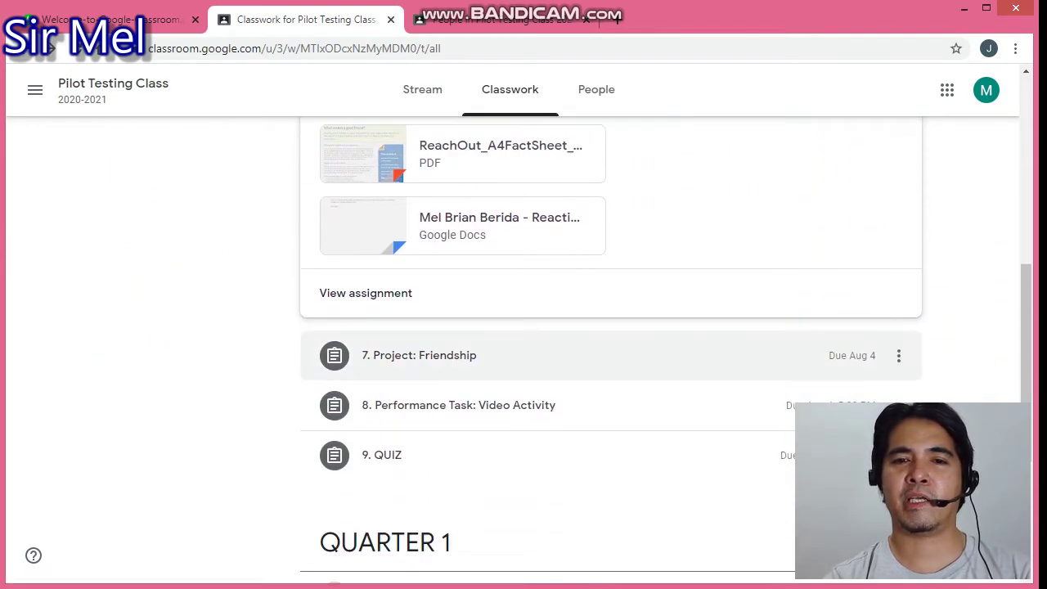
pyautogui.scroll(-2, 614, 354)
pyautogui.click(419, 189)
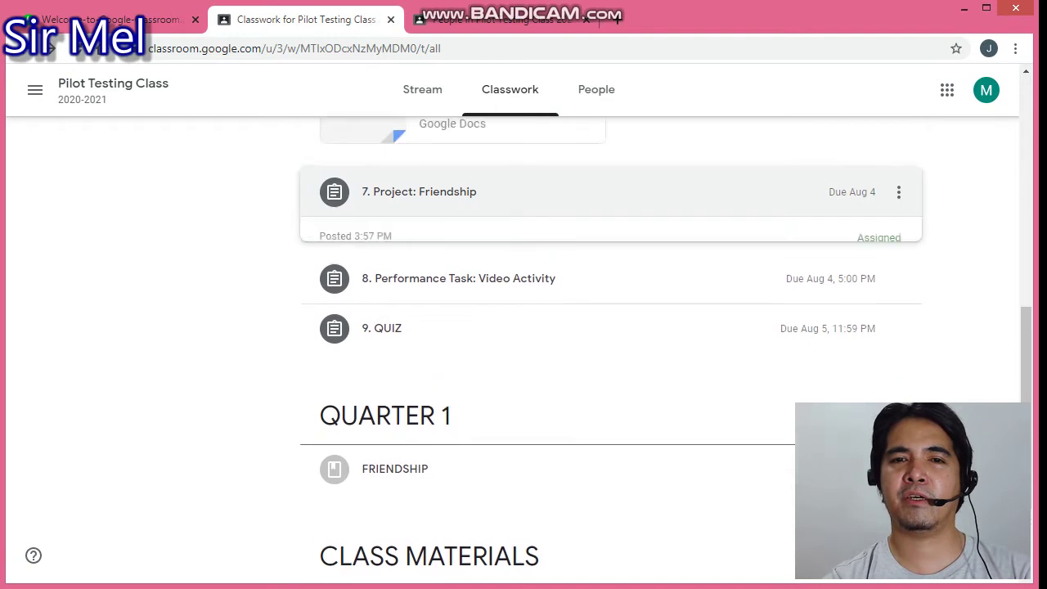
pyautogui.click(376, 313)
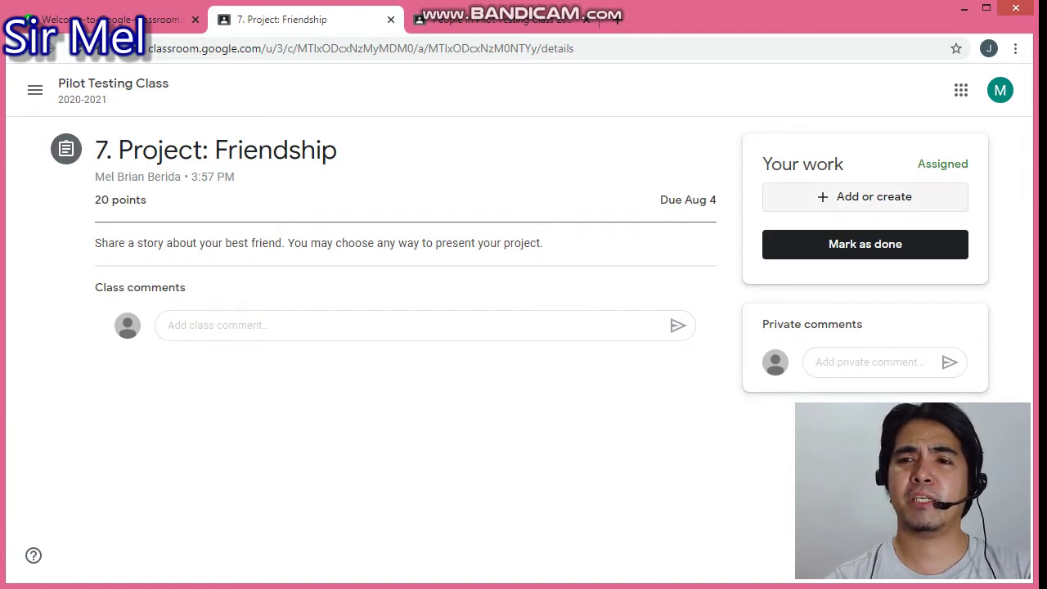
# Create a new Google Drawings file as work for the Friendship project and open it
pyautogui.click(865, 196)
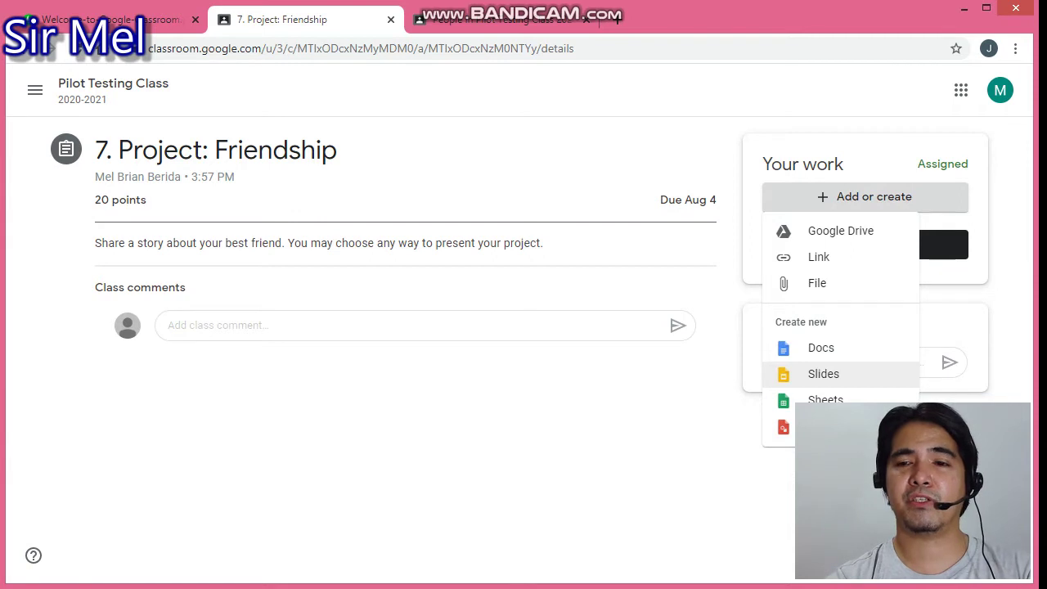
pyautogui.click(783, 426)
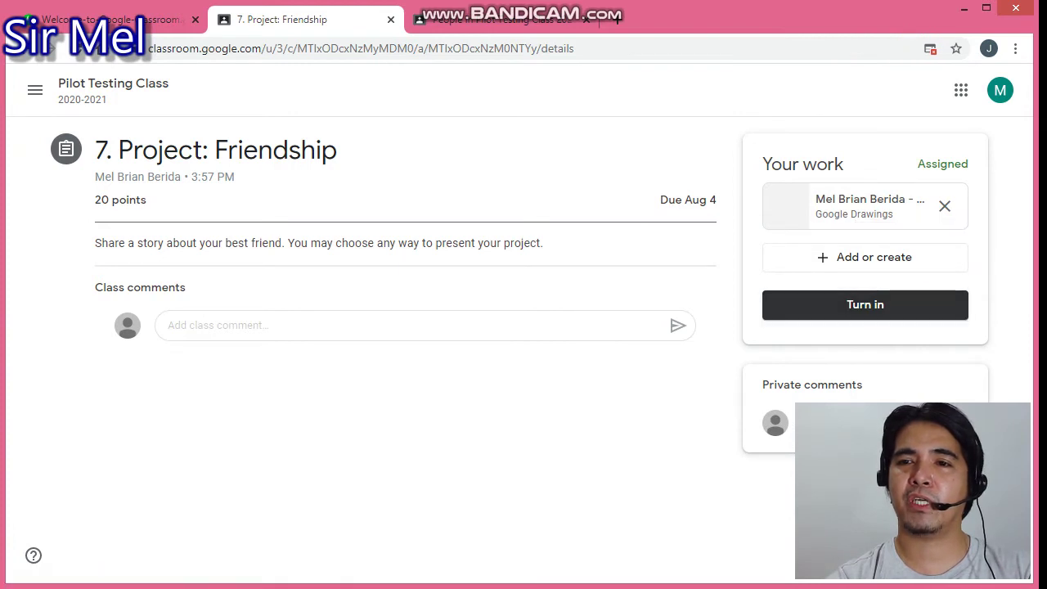
pyautogui.click(850, 206)
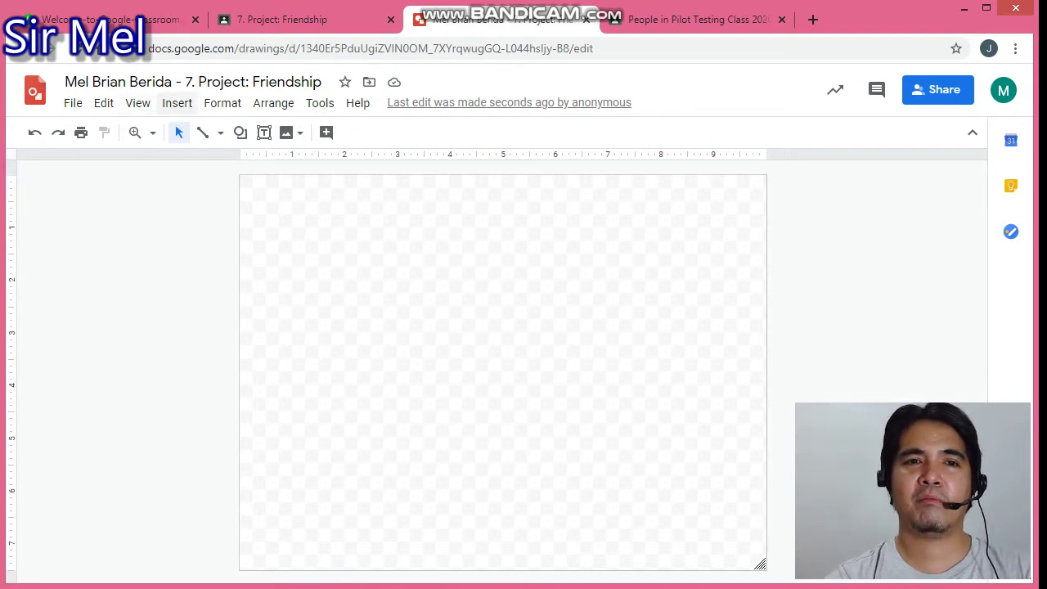
# Check the photos and albums in Google Photos for an image to insert into the drawing
pyautogui.click(176, 103)
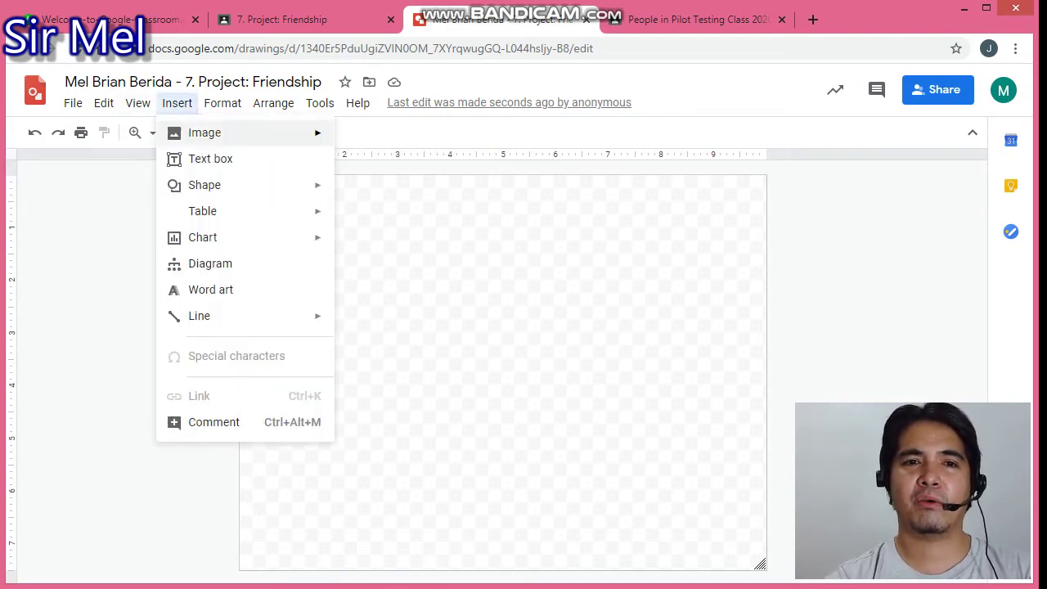
pyautogui.moveTo(245, 132)
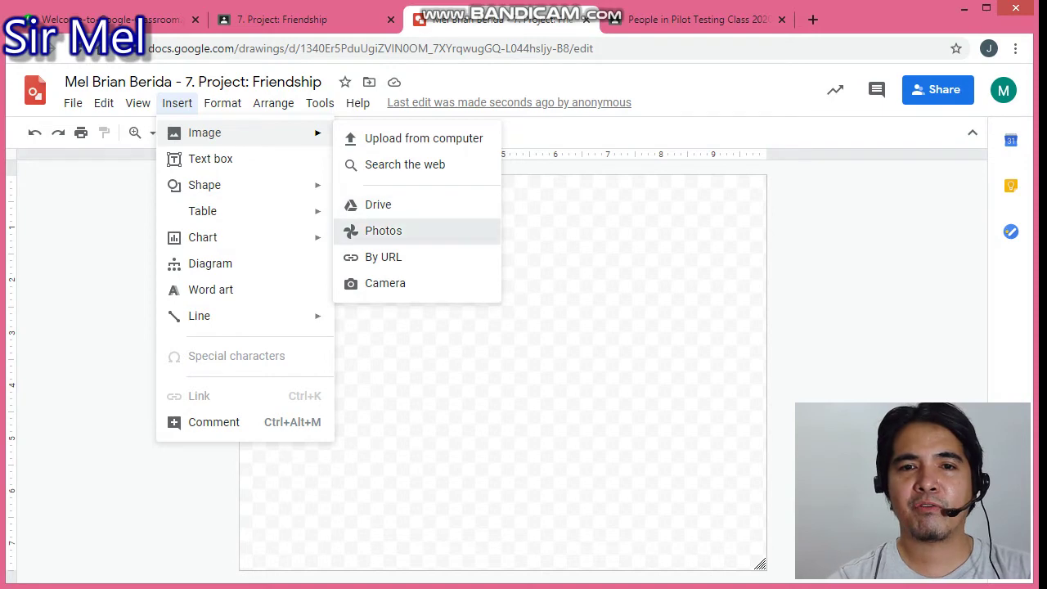
pyautogui.click(383, 230)
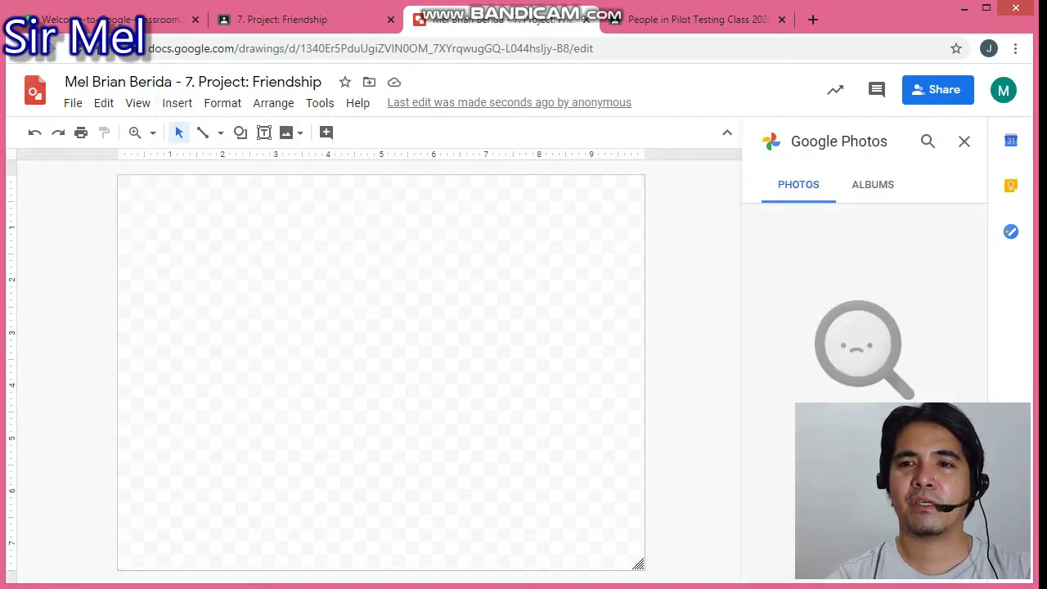
pyautogui.click(872, 184)
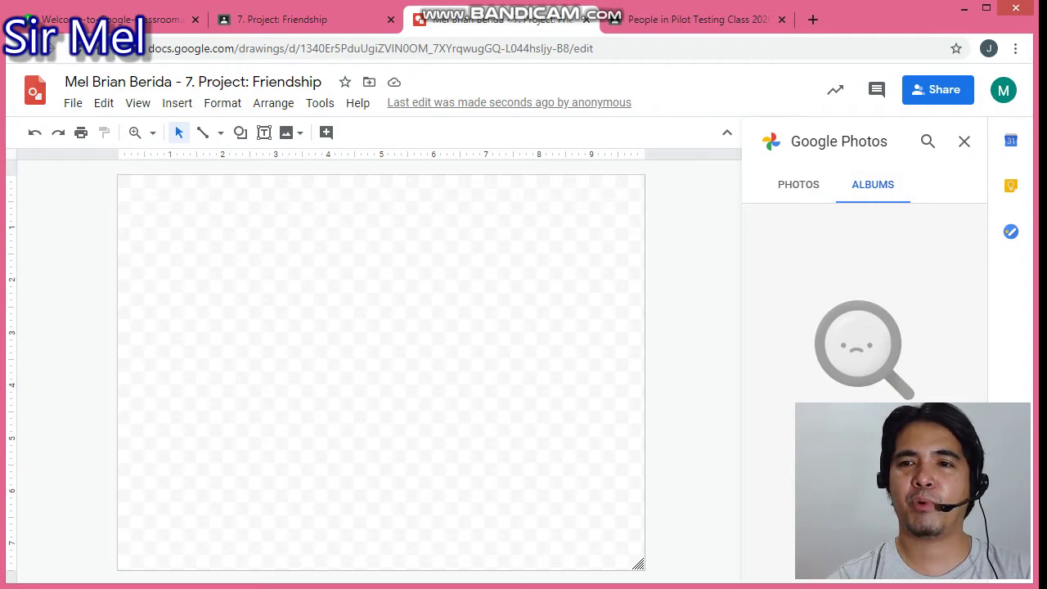
# Insert a wide text box in the drawing's lower half with three lines: "Sad naiskhkldsa", "Asdkljklsad" and "Asdiasld sadsadj"
pyautogui.click(176, 102)
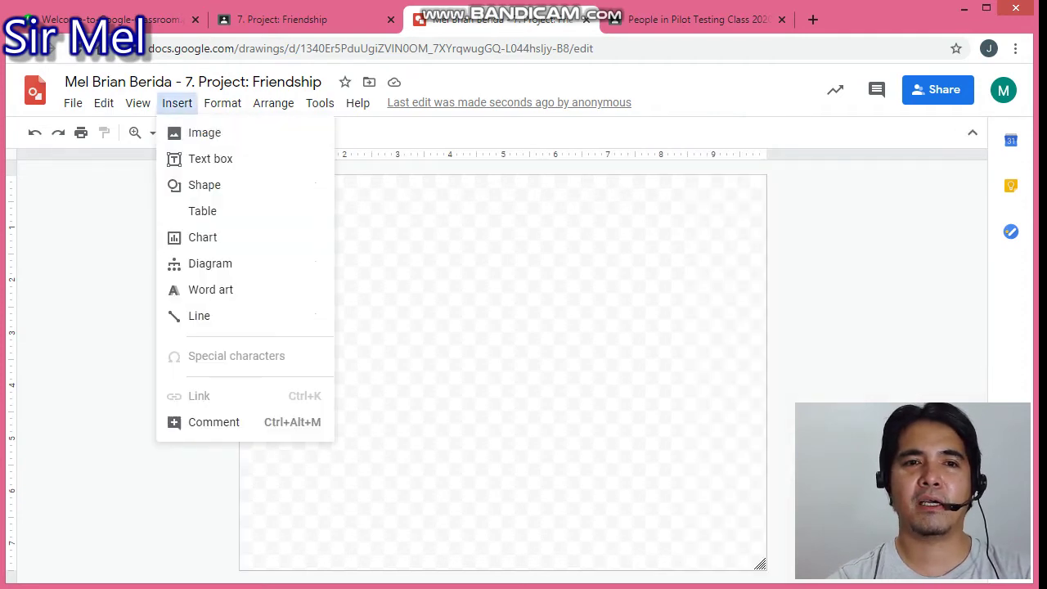
pyautogui.click(200, 159)
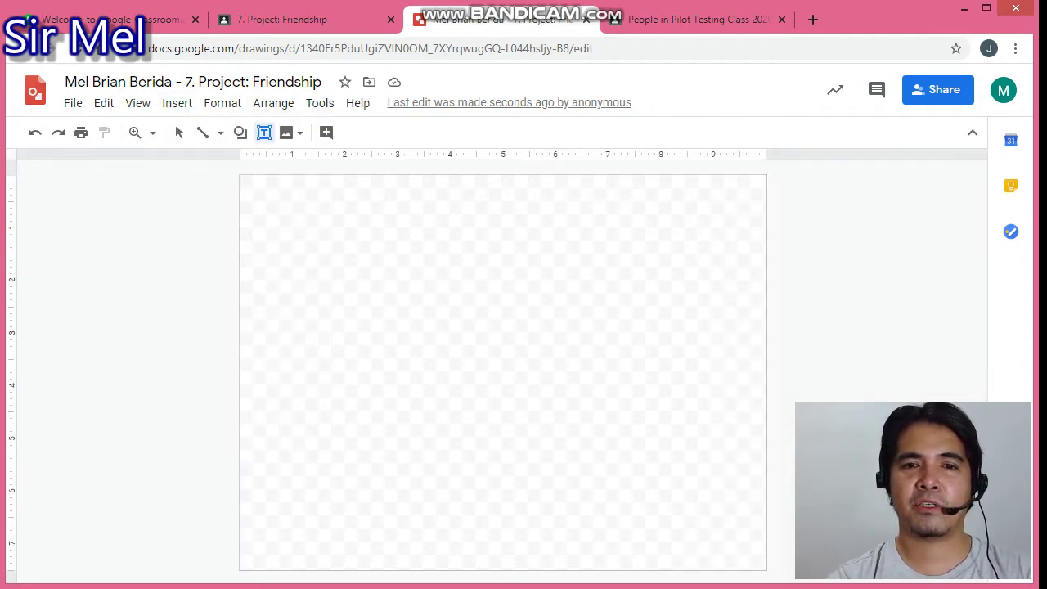
pyautogui.moveTo(317, 345); pyautogui.dragTo(714, 495)
pyautogui.write('Sad naiskhkldsa')
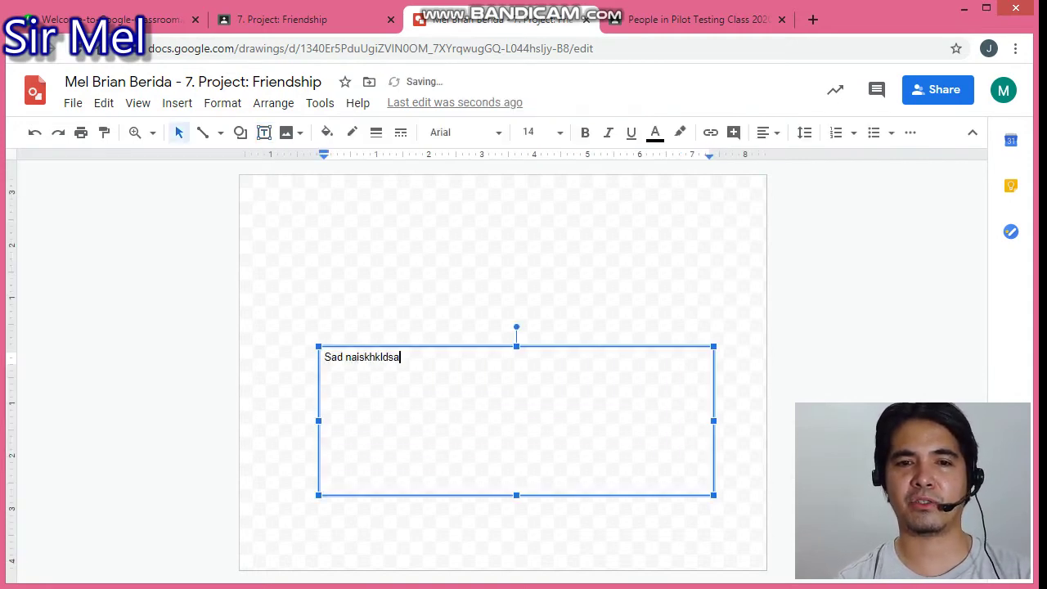
pyautogui.write('asdkljklsad')
pyautogui.press('Return')
pyautogui.write('ad Asdiasld ')
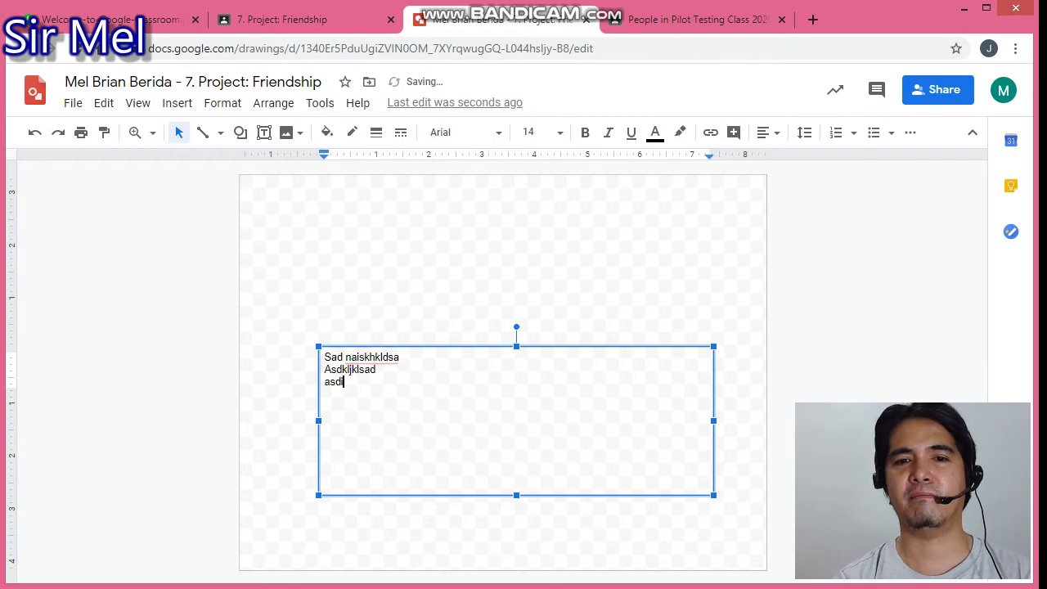
pyautogui.write('sadsad')
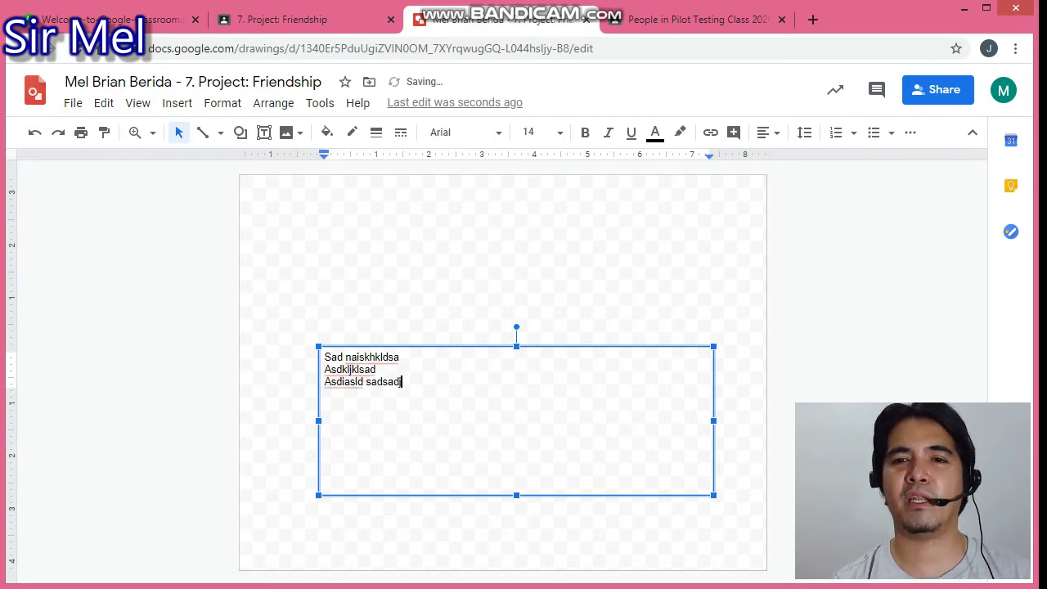
pyautogui.press('Escape')
# Search the web for "story" images and insert the picture of a castle and dragon on an open book into the drawing
pyautogui.click(177, 103)
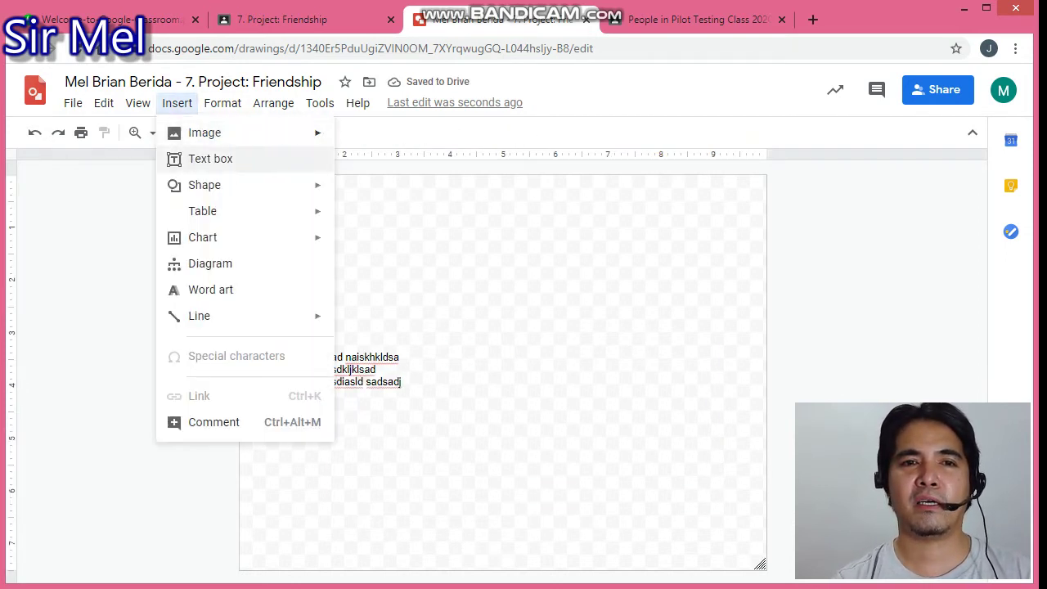
pyautogui.moveTo(204, 132)
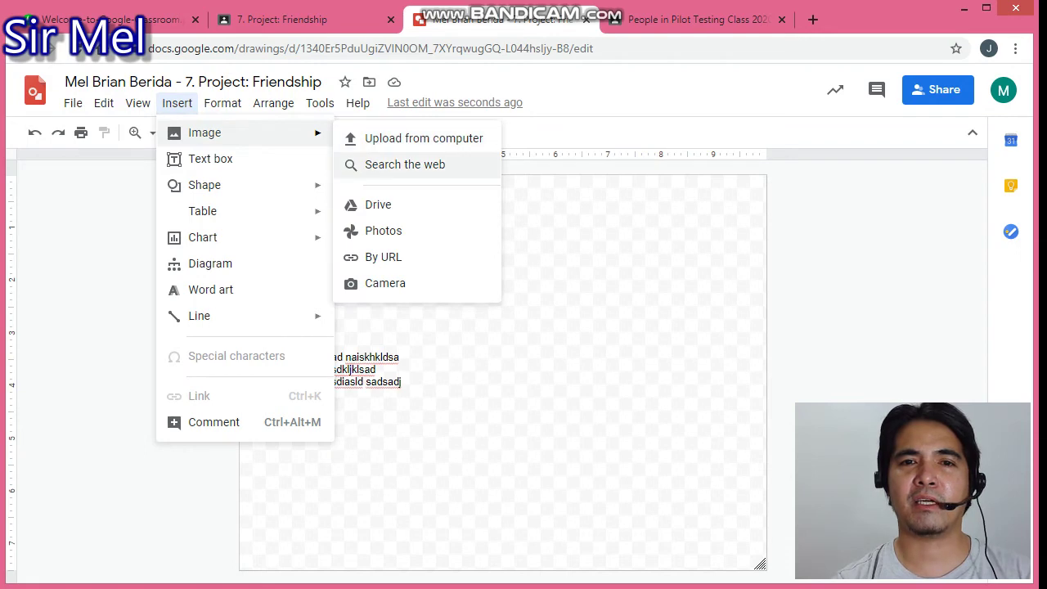
pyautogui.click(404, 165)
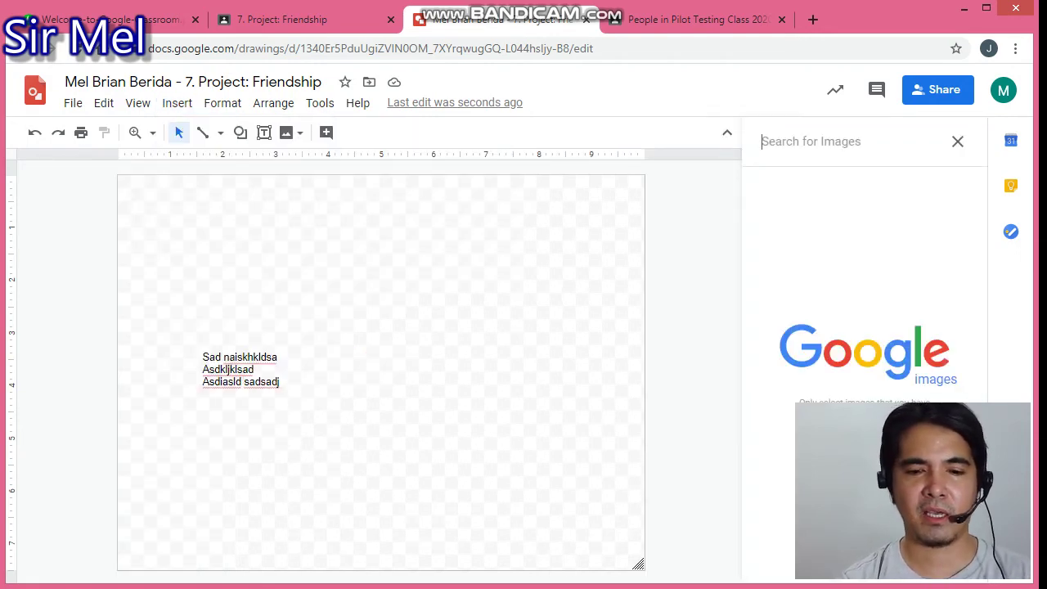
pyautogui.write('story')
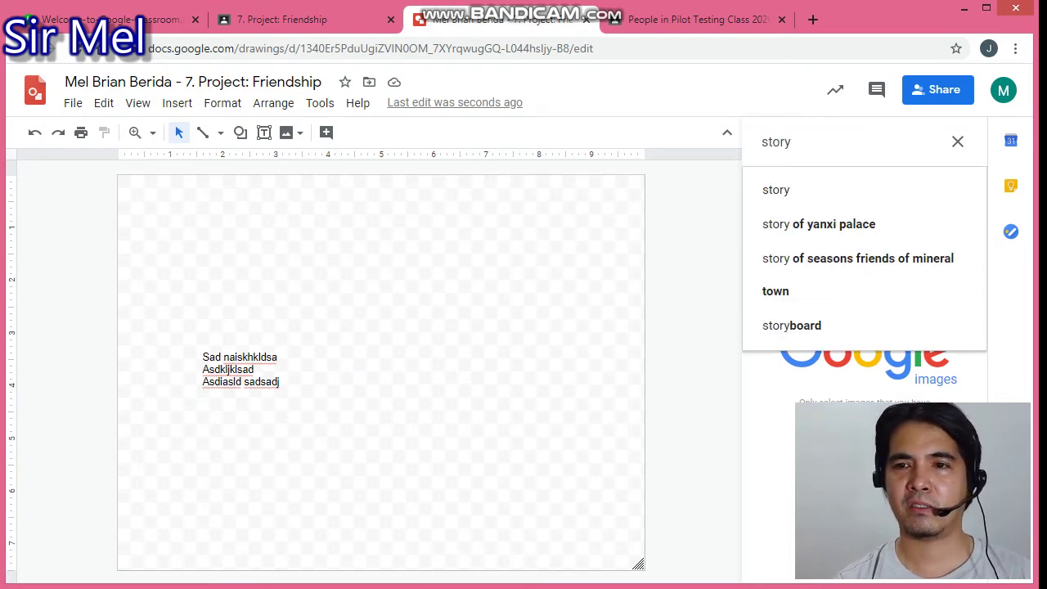
pyautogui.press('Return')
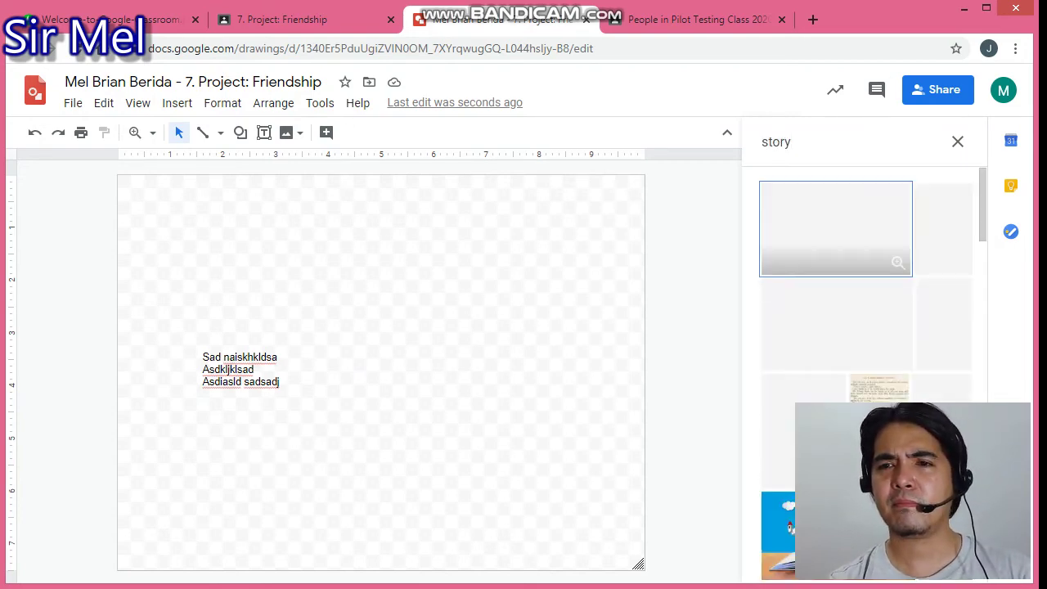
pyautogui.scroll(-1, 834, 245)
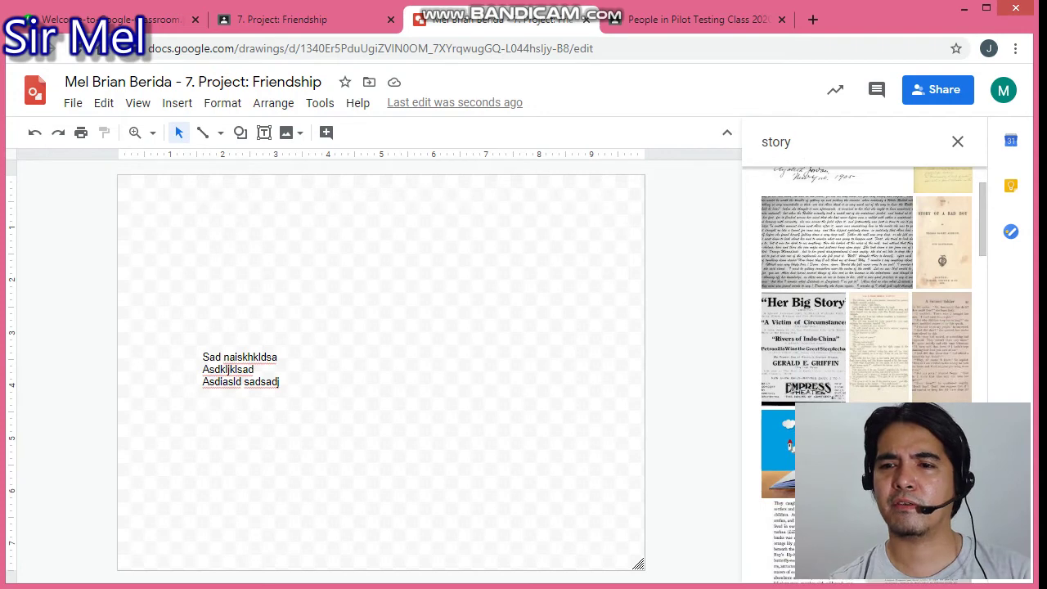
pyautogui.click(777, 454)
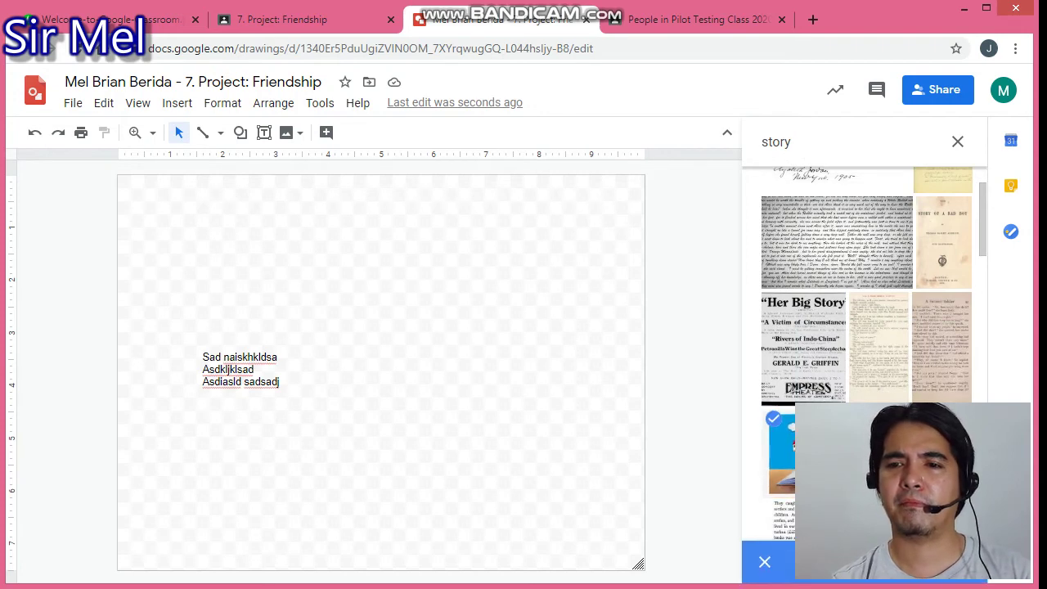
pyautogui.click(769, 563)
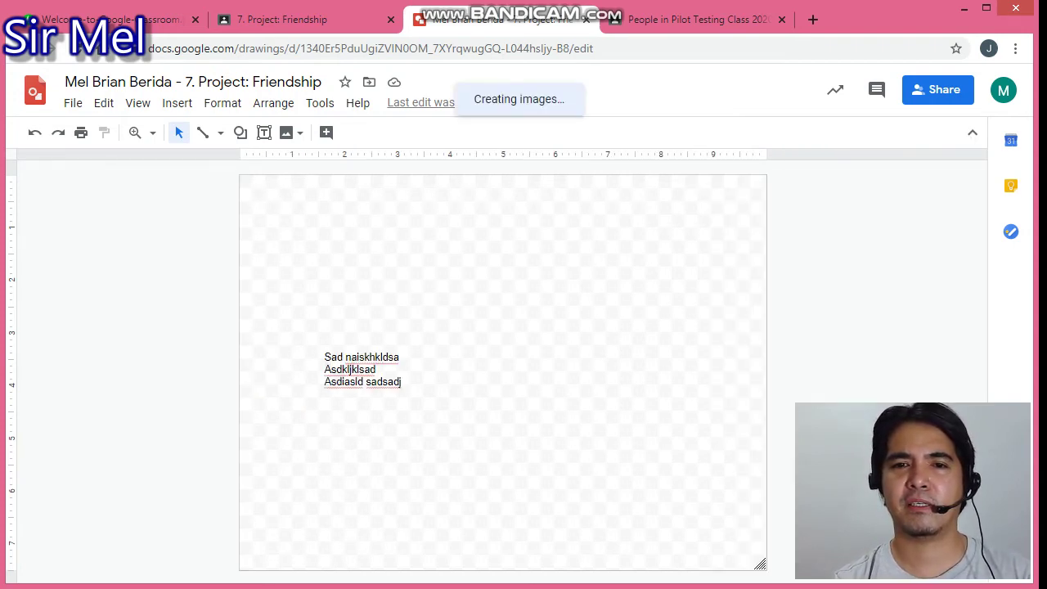
# Position the storybook picture in the drawing's upper half and move the text box down so it sits clear below the picture
pyautogui.moveTo(384, 260); pyautogui.dragTo(480, 269)
pyautogui.click(376, 369)
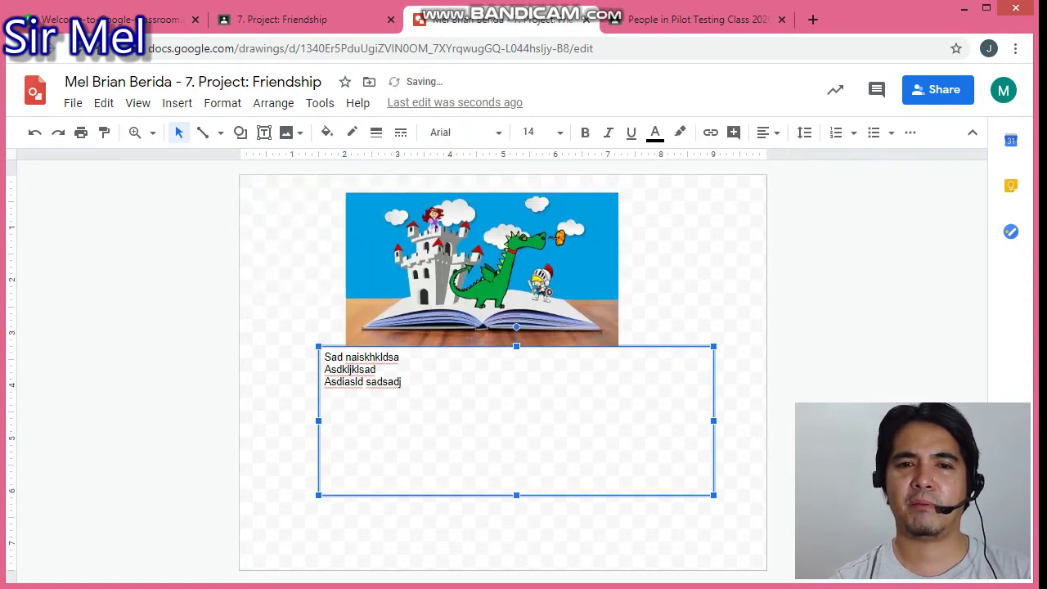
pyautogui.moveTo(408, 346); pyautogui.dragTo(374, 373)
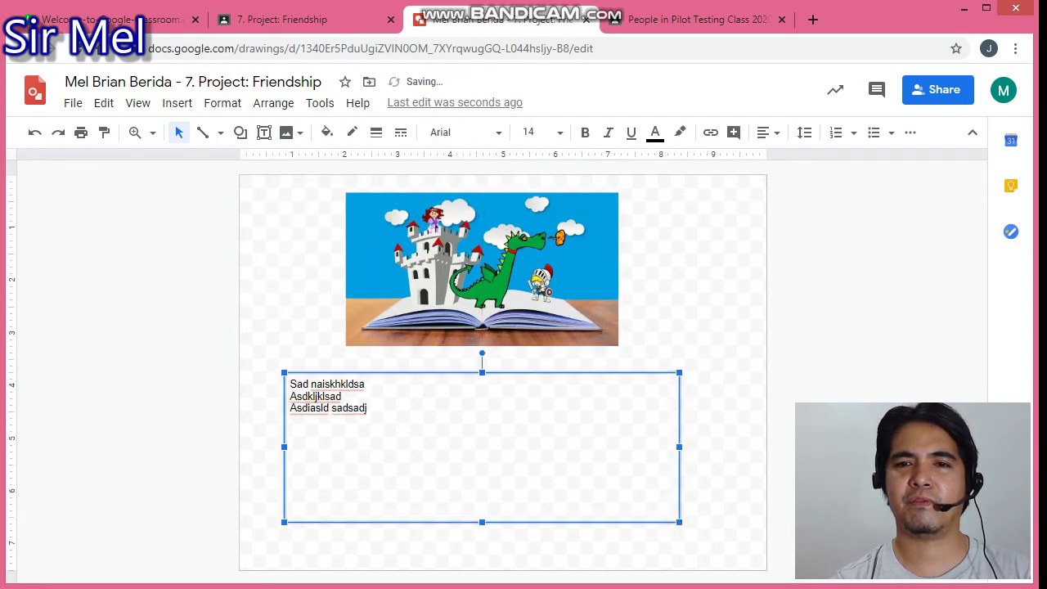
pyautogui.hotkey('ctrl', 'z')
pyautogui.hotkey('ctrl', 'z')
pyautogui.hotkey('ctrl', 'z')
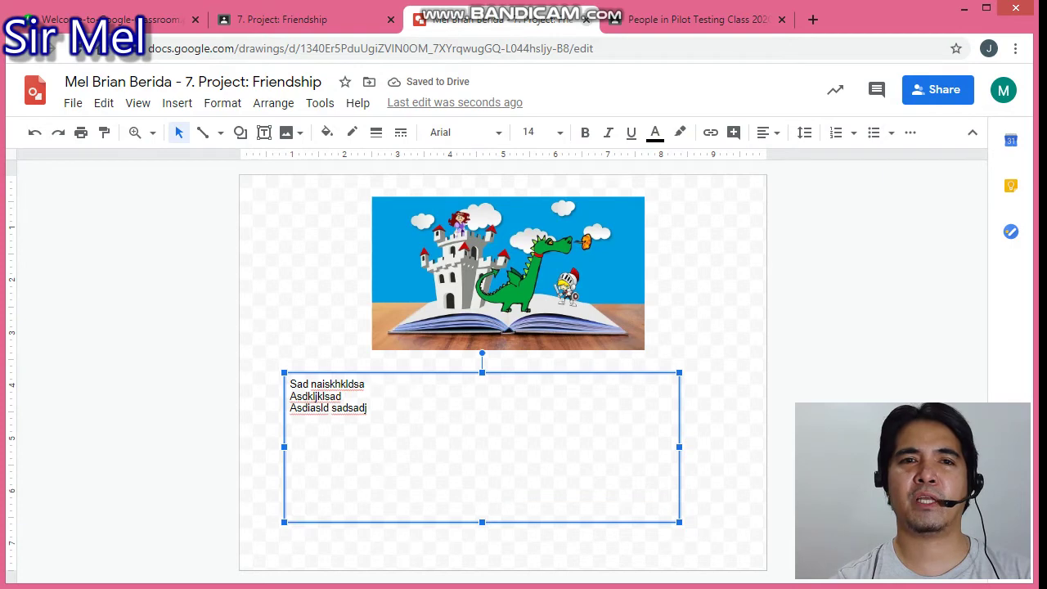
# Close the drawing, replace it in the Friendship project's work with a new Google Slides presentation, and open the title slide's subtitle for editing
pyautogui.hotkey('ctrl', 'w')
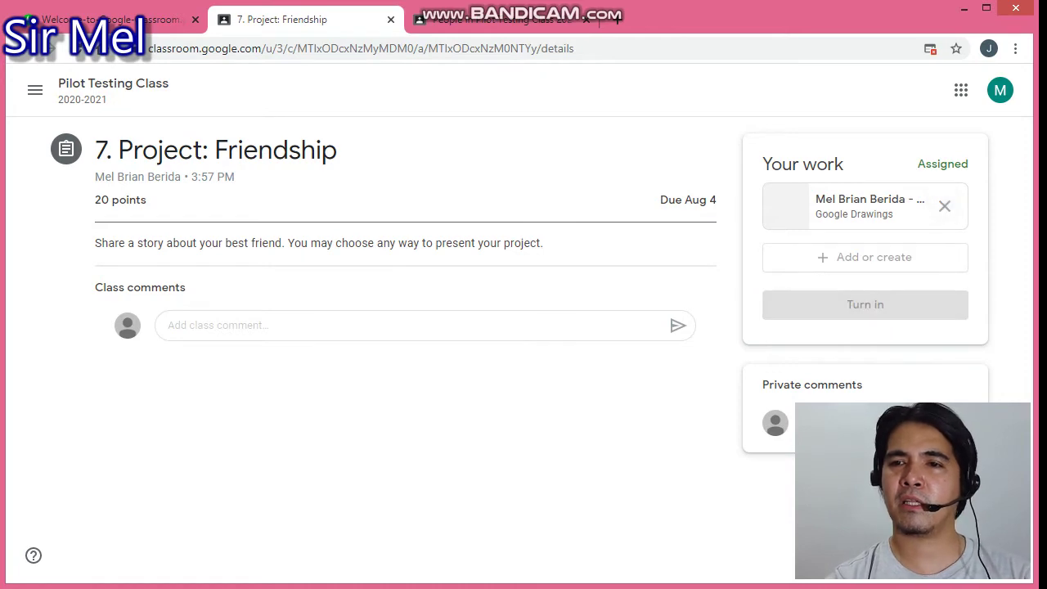
pyautogui.click(865, 196)
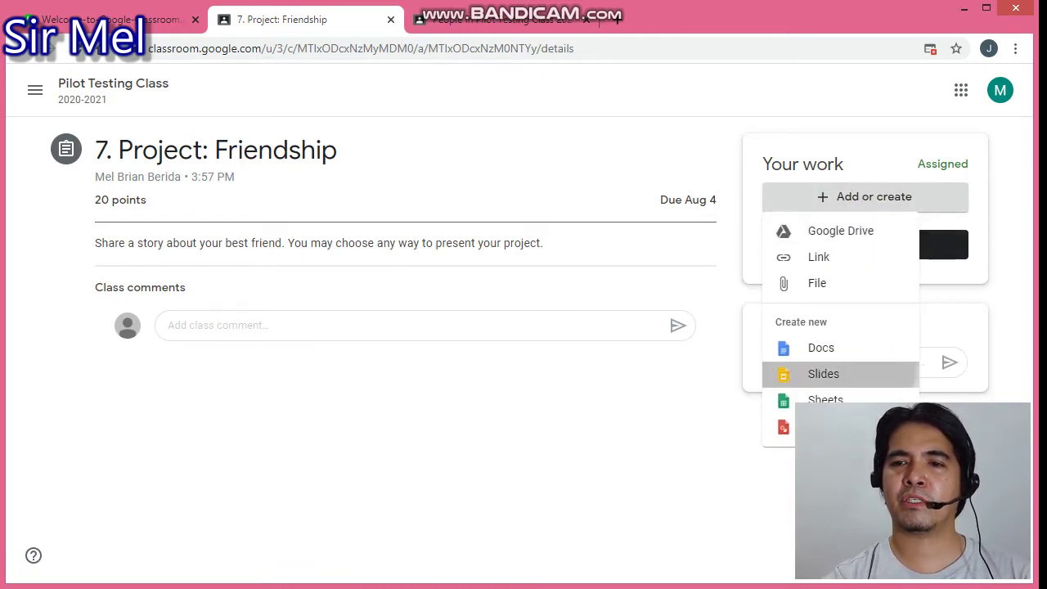
pyautogui.click(824, 374)
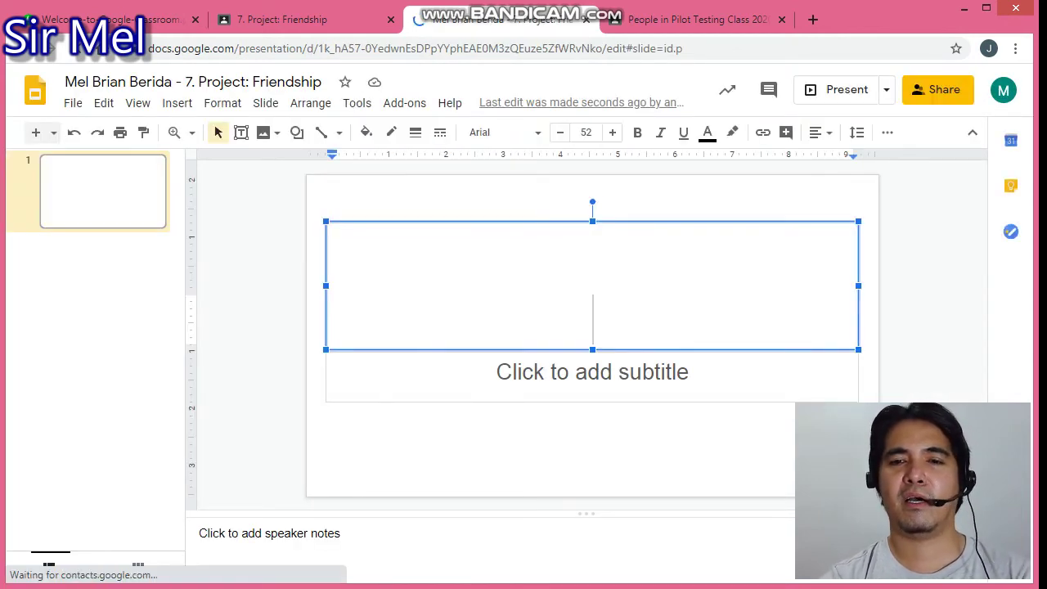
pyautogui.click(592, 375)
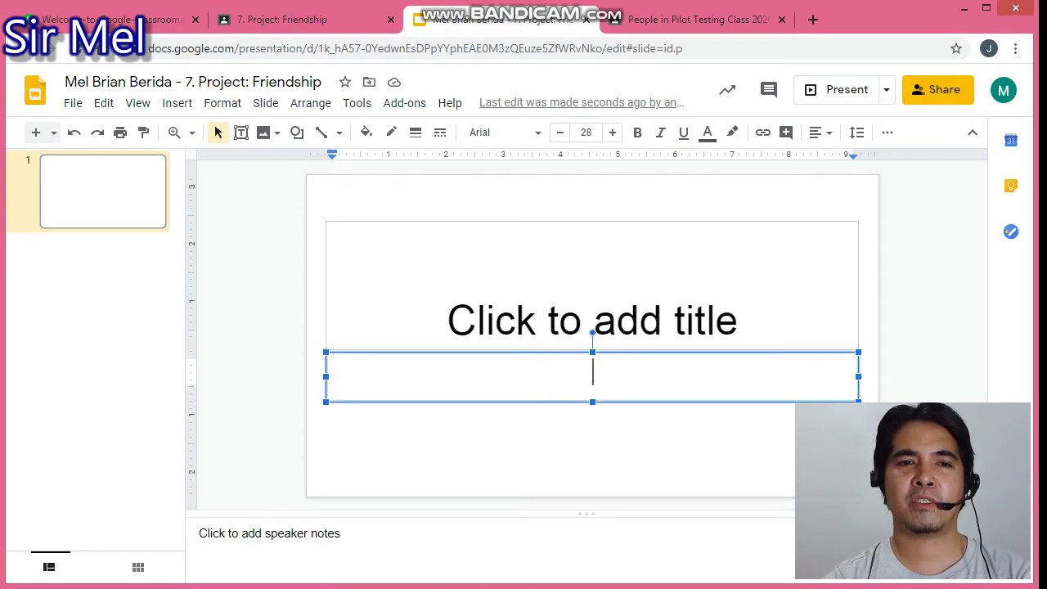